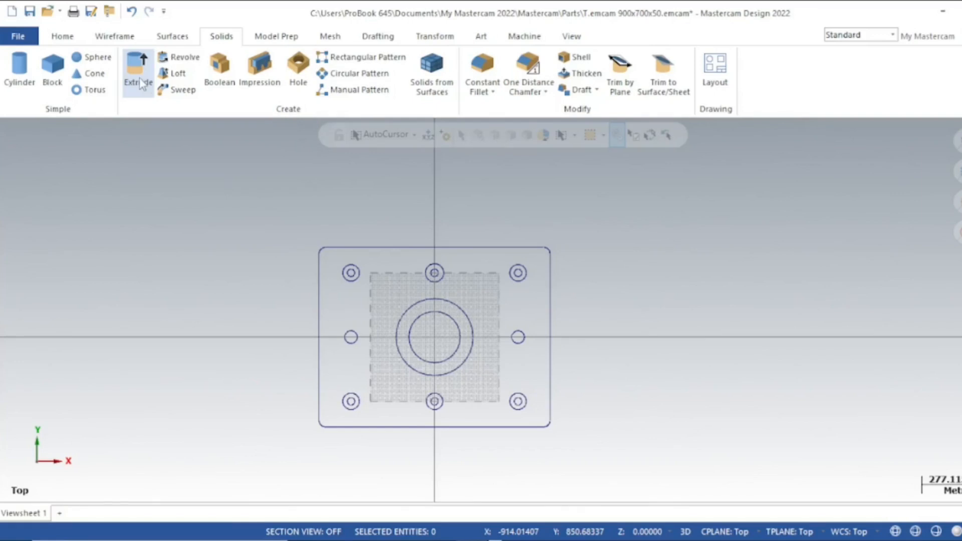
- Try to extrude only the upper edge of the plate outline using a partial chain, and restore the top view
left_click(139, 77)
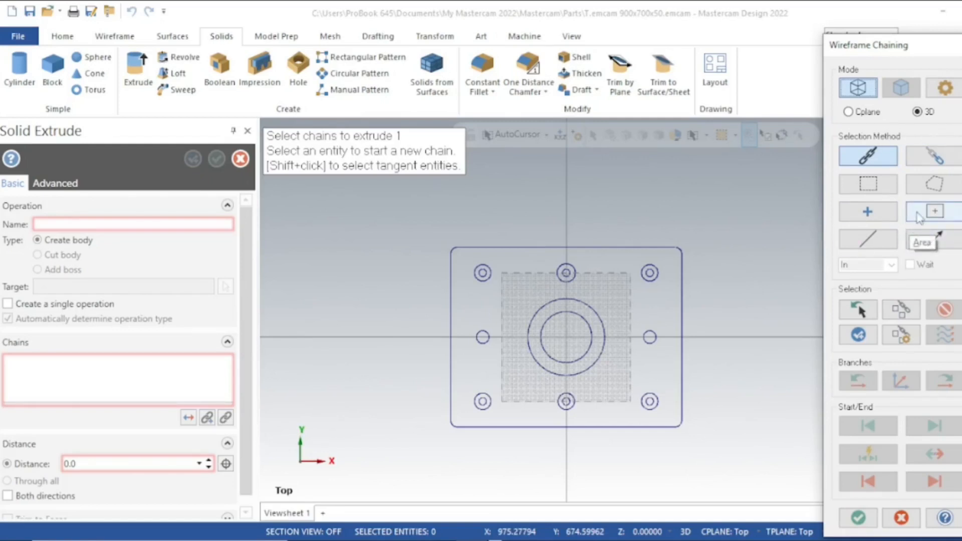
left_click(936, 158)
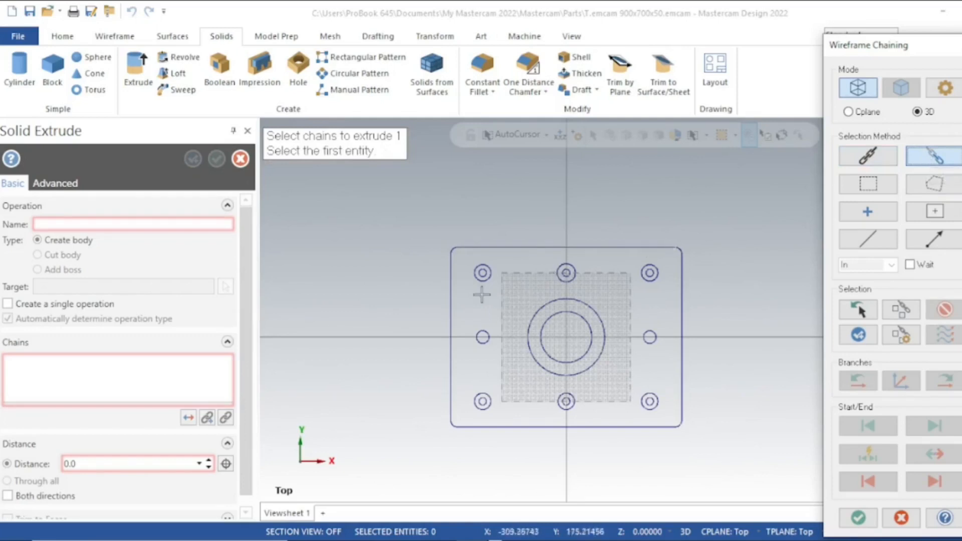
left_click(548, 249)
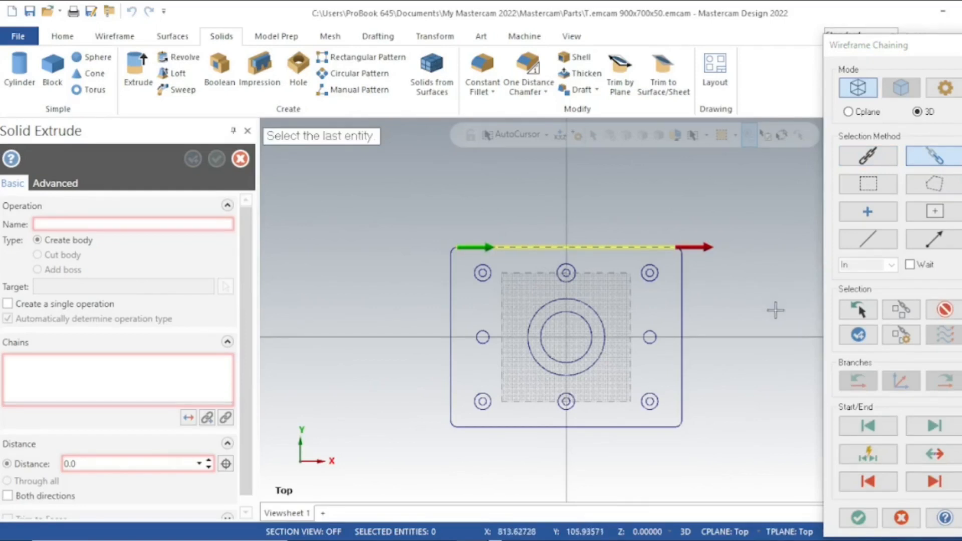
left_click(854, 521)
middle_click_drag(789, 413, 784, 358)
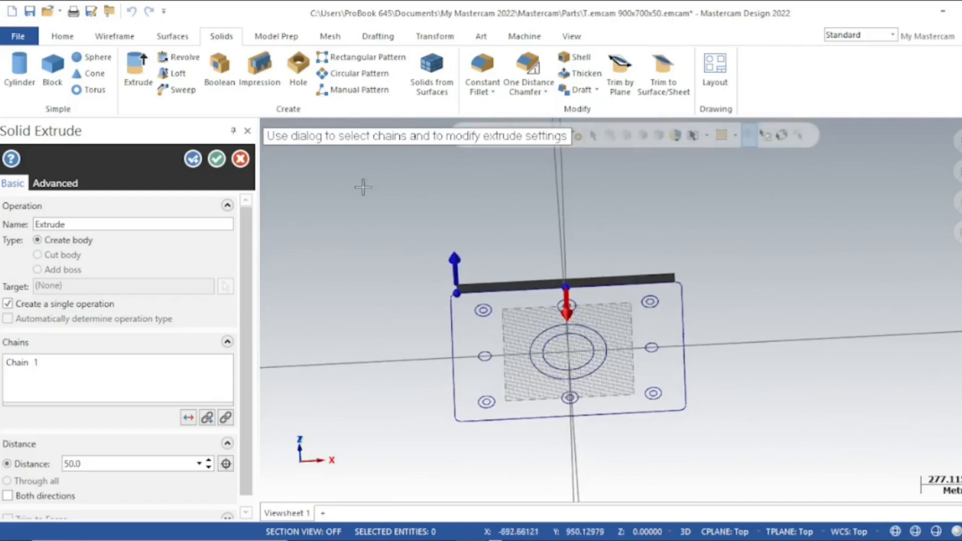
left_click(240, 159)
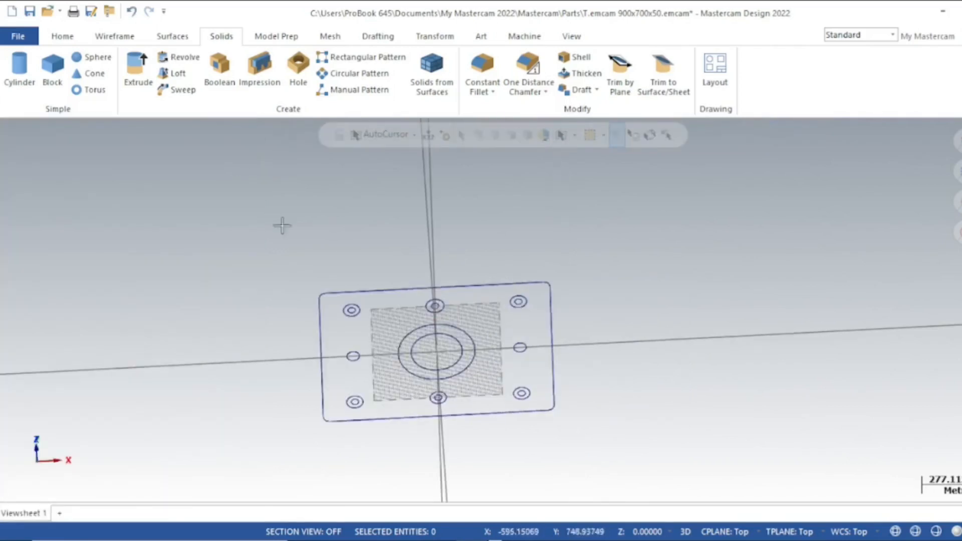
right_click(321, 251)
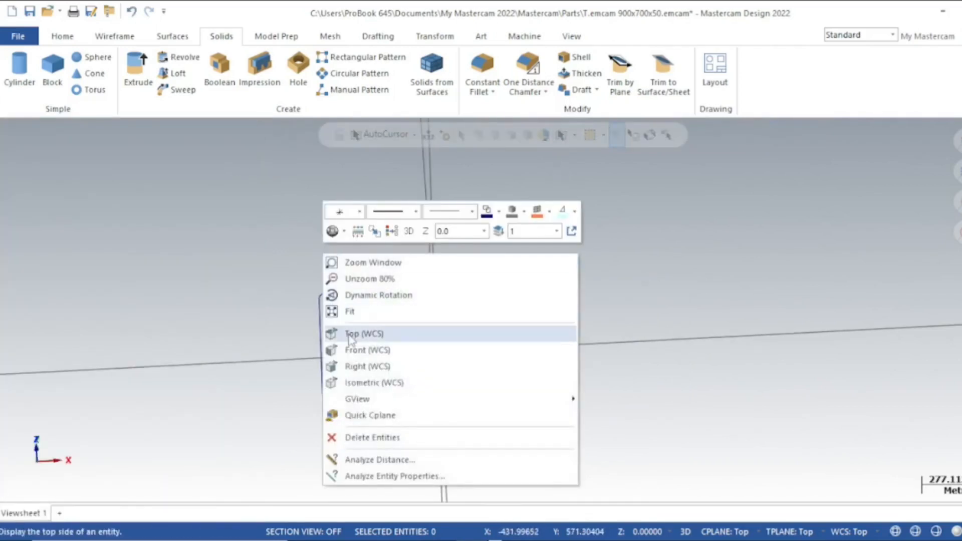
left_click(350, 332)
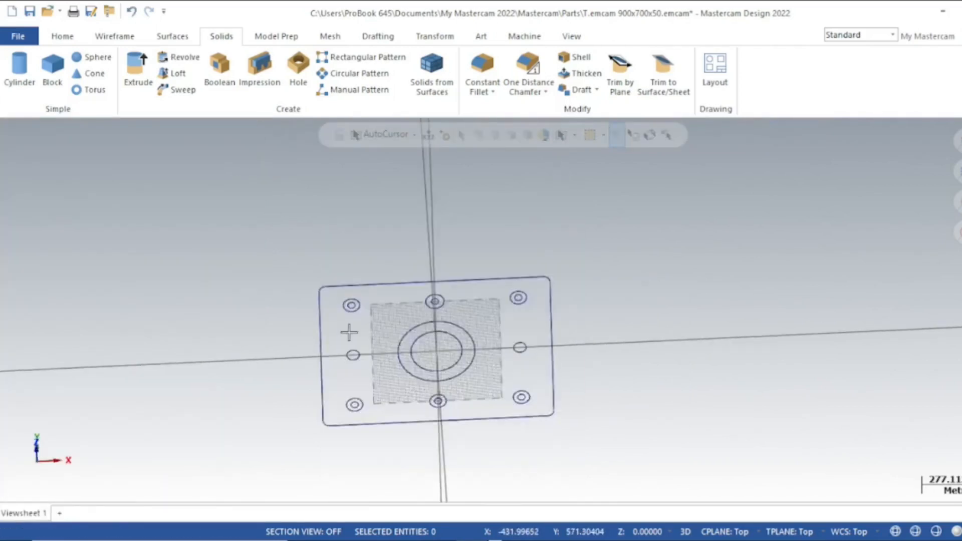
- Try to extrude the window-selected small hole circles in the plate's left and centre columns with the chain direction reversed
left_click(141, 80)
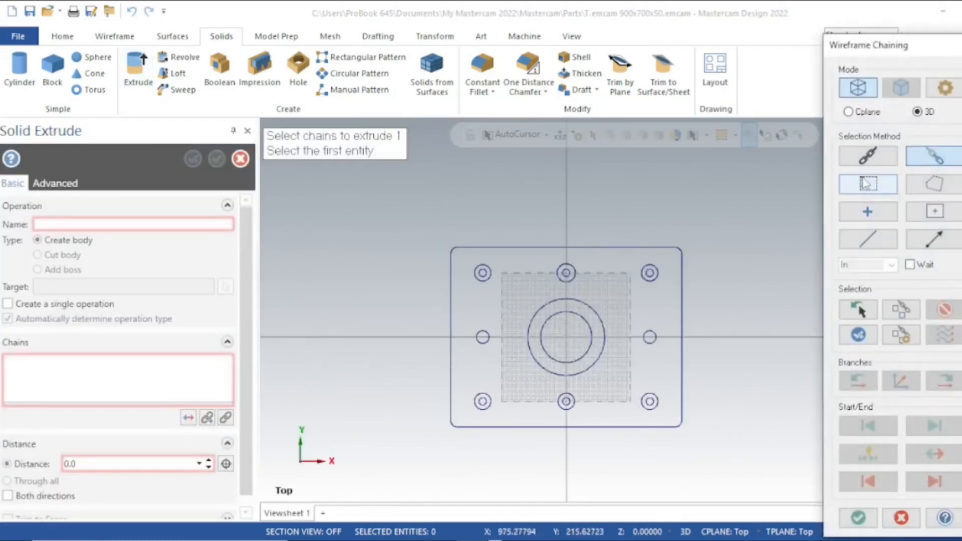
left_click(869, 185)
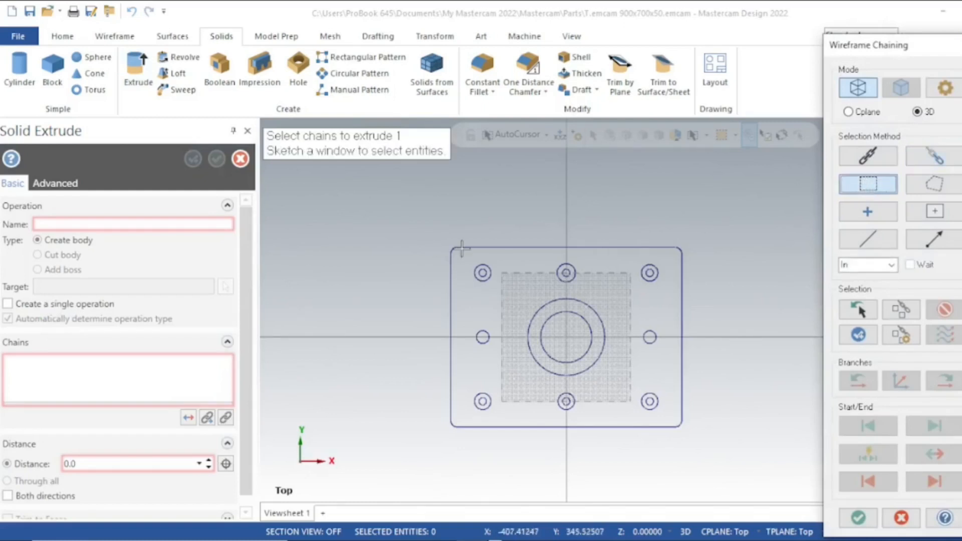
left_click_drag(459, 346, 583, 434)
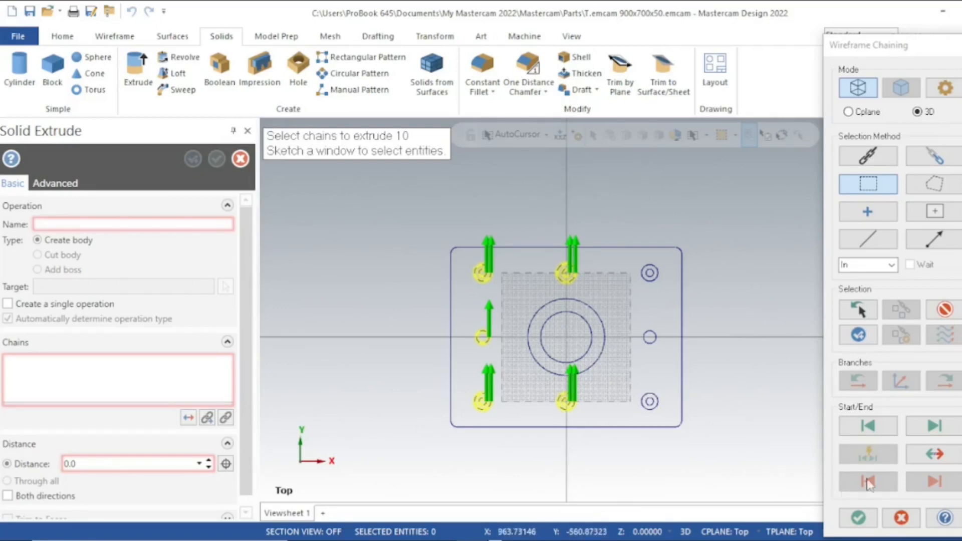
left_click(939, 464)
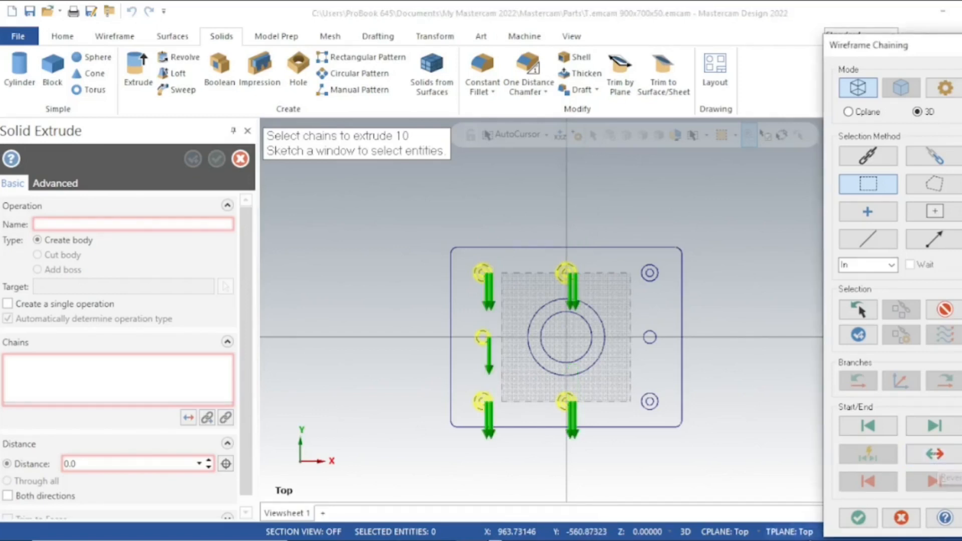
left_click(859, 520)
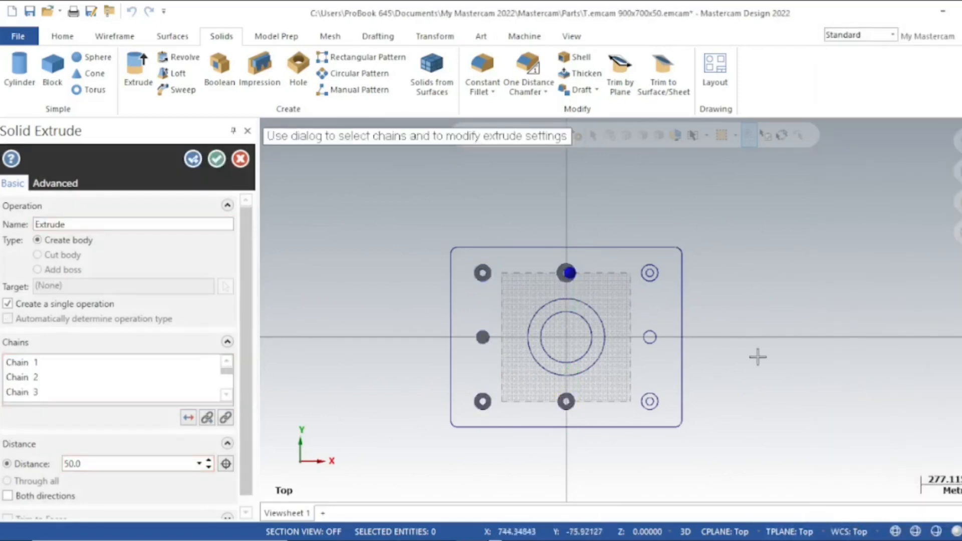
middle_click_drag(753, 316, 759, 336)
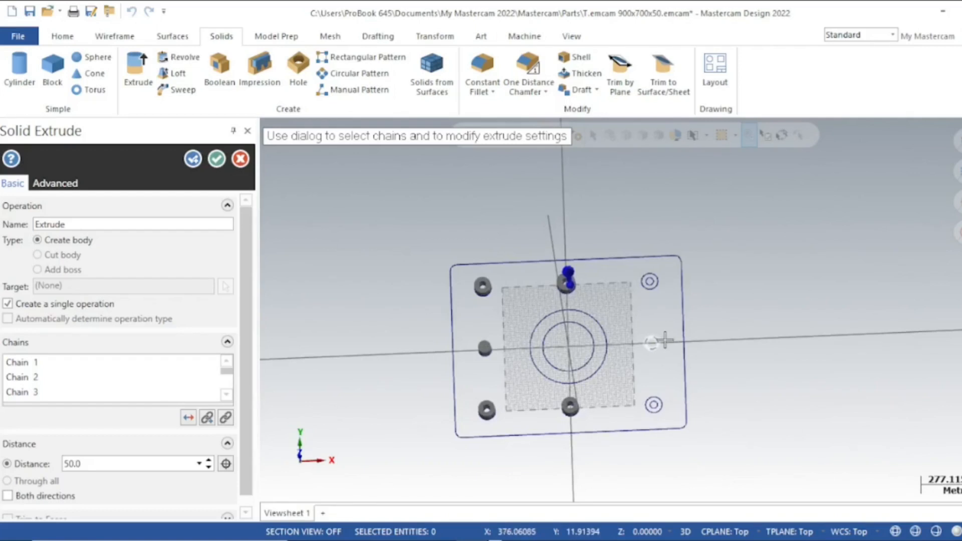
left_click(241, 158)
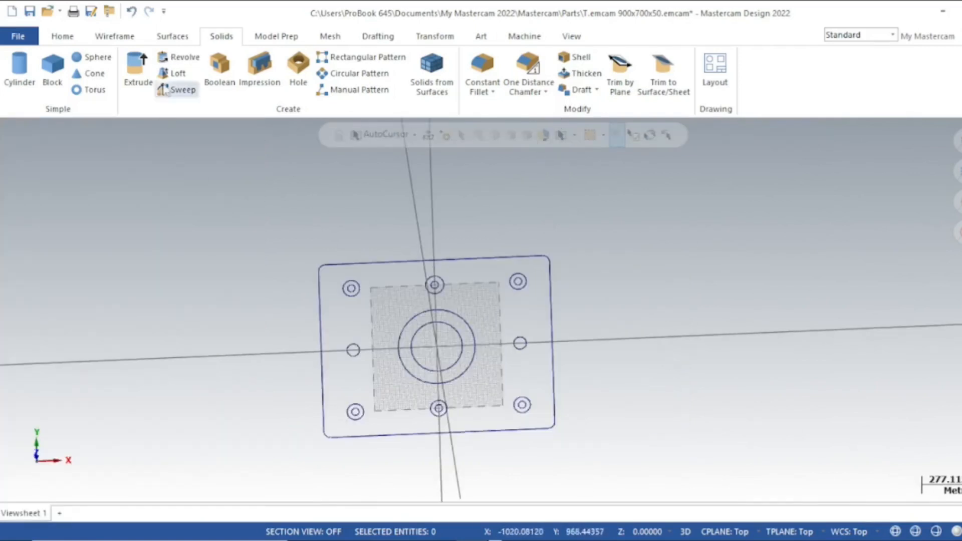
right_click(630, 193)
left_click(669, 275)
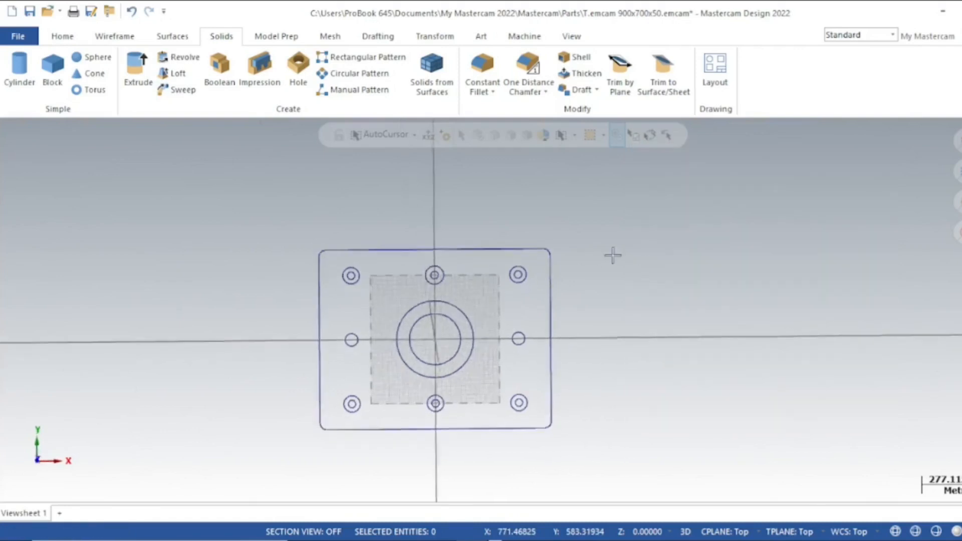
- Select the plate's entire rounded rectangular outline as a single full chain for a solid extrusion
left_click(142, 75)
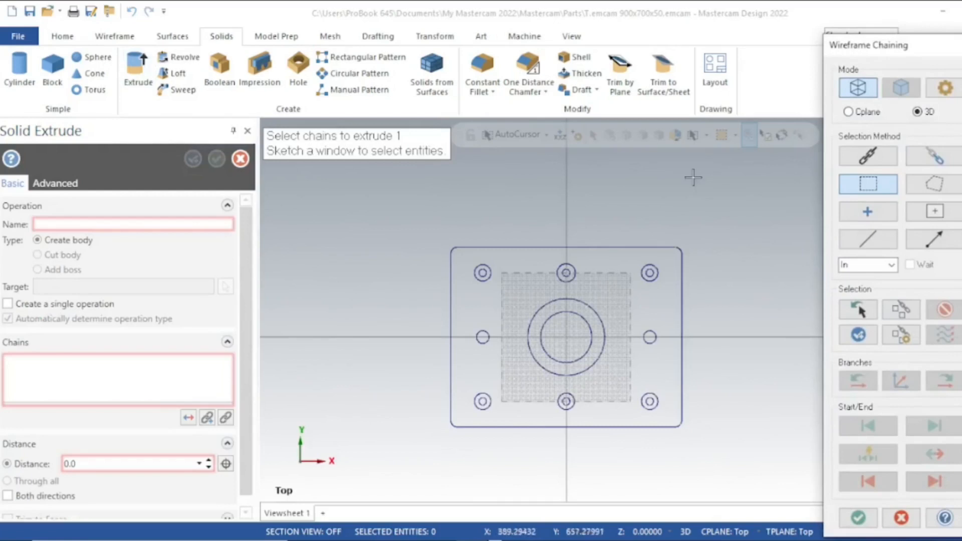
left_click(861, 161)
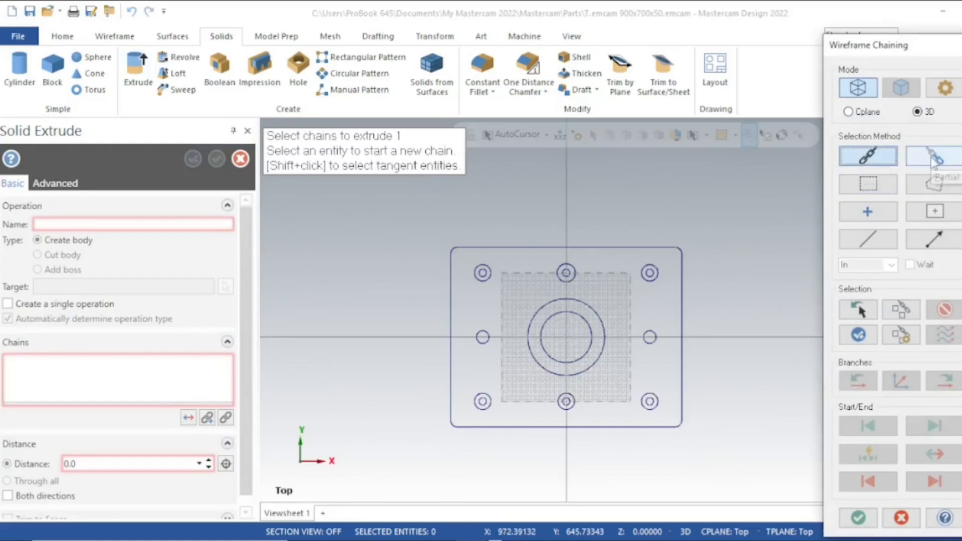
left_click(504, 247)
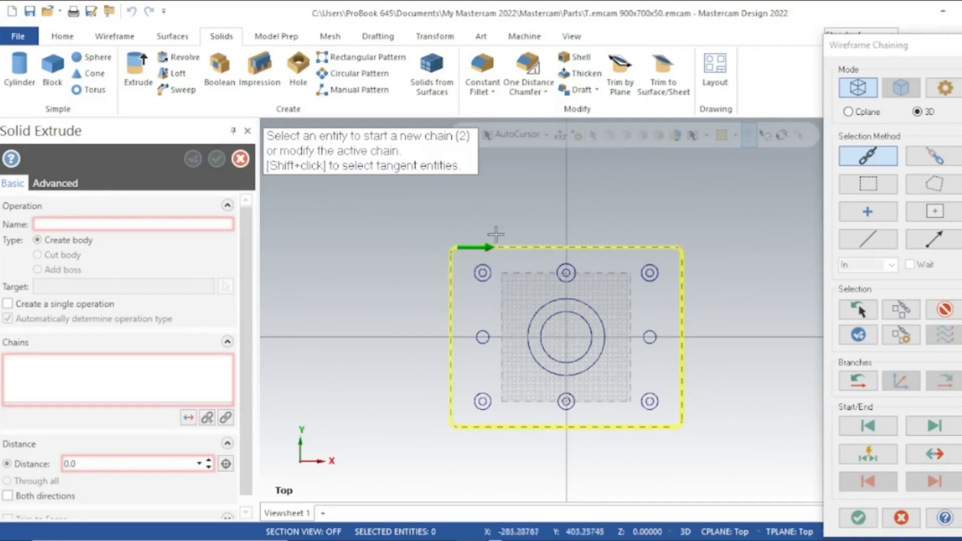
left_click(857, 519)
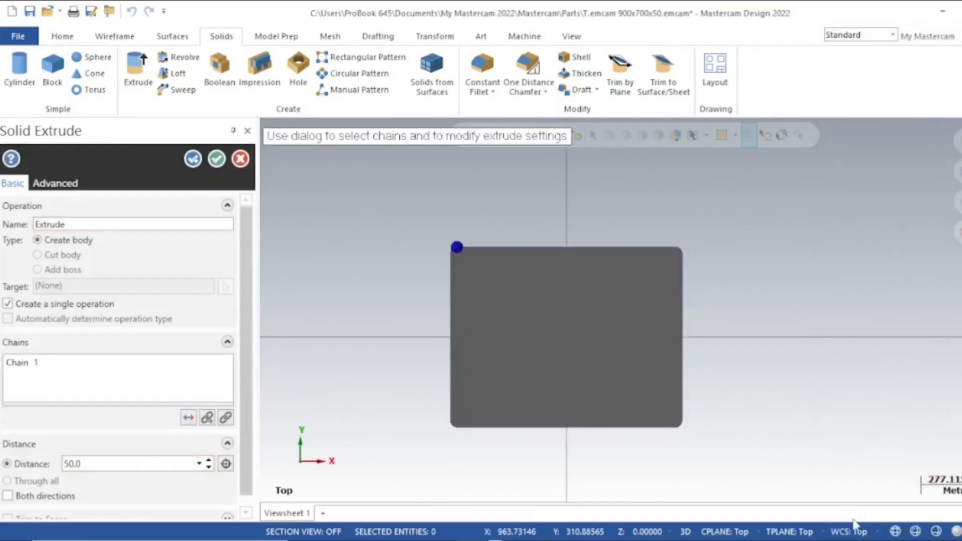
- Name the plate extrusion Extrude 1 and set its distance to 55
left_click(111, 224)
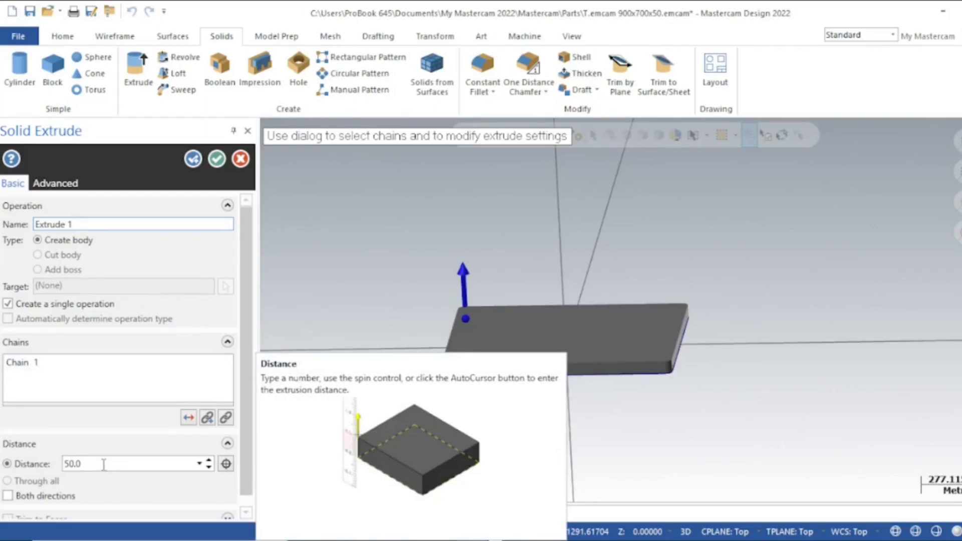
middle_click_drag(380, 344, 384, 323)
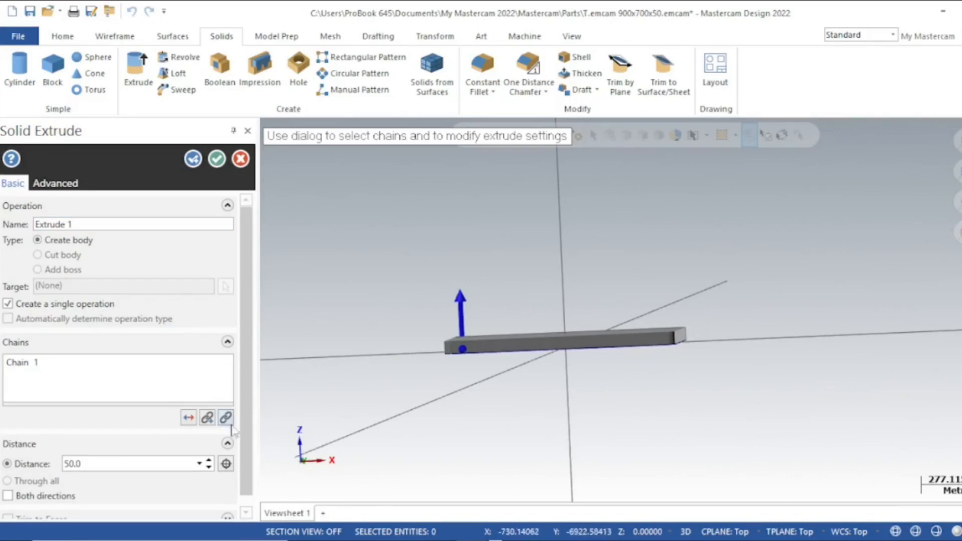
double_click(75, 463)
type("55")
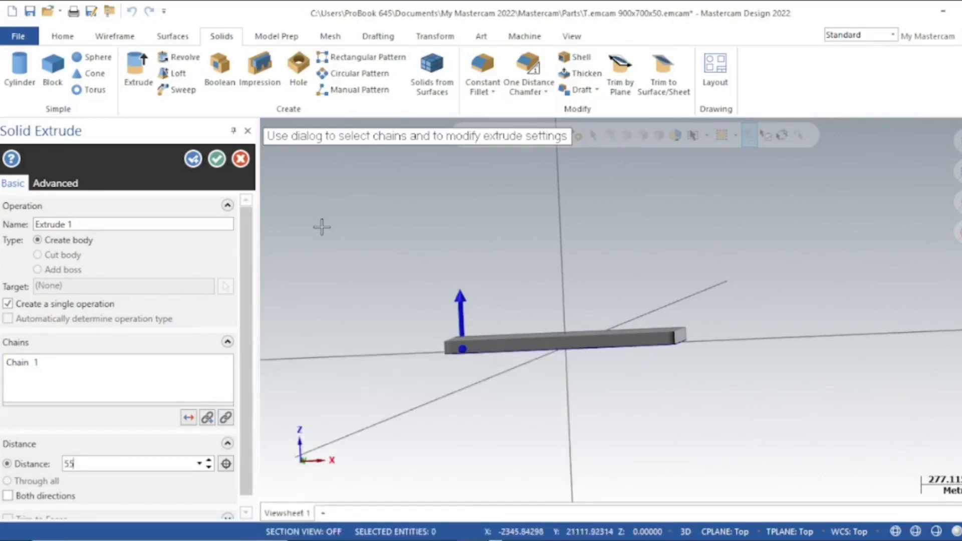
key("Return")
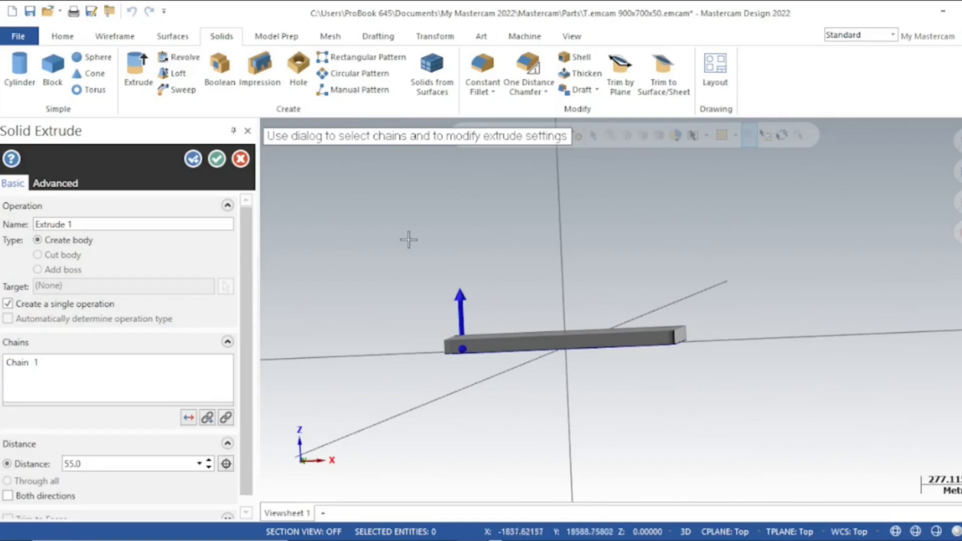
mouse_move(385, 256)
middle_mouse_down()
mouse_move(465, 256)
mouse_move(498, 243)
mouse_move(509, 253)
mouse_move(593, 250)
mouse_move(589, 258)
middle_mouse_up()
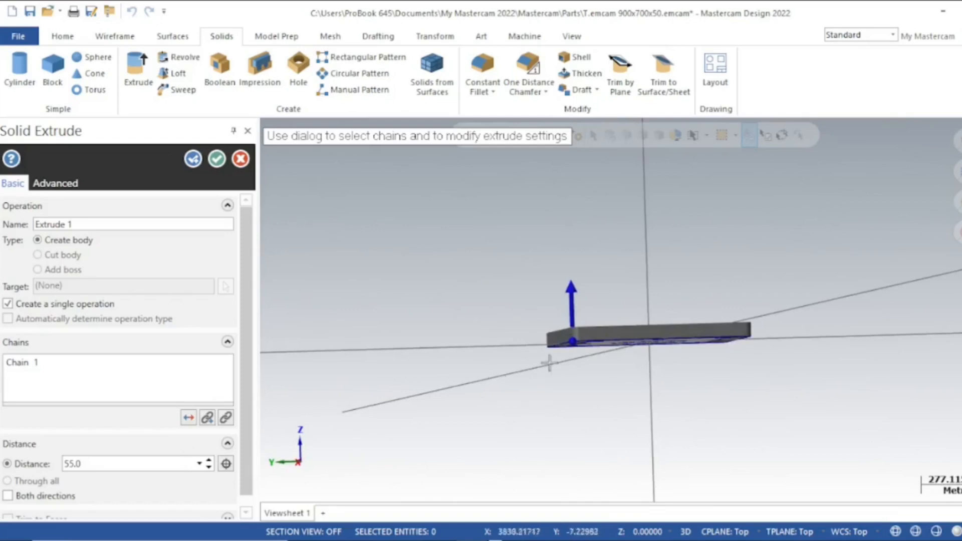
middle_click_drag(462, 309, 371, 310)
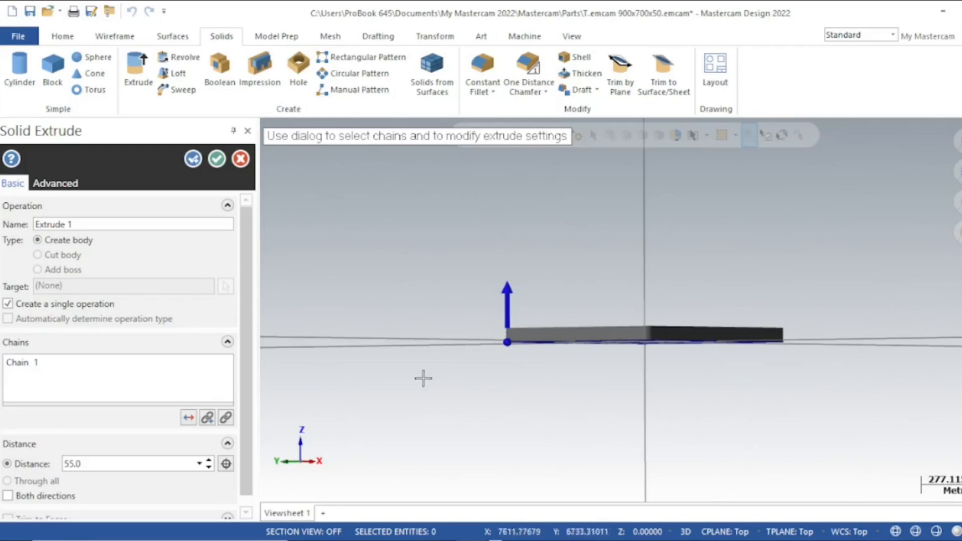
middle_click_drag(523, 398, 493, 367)
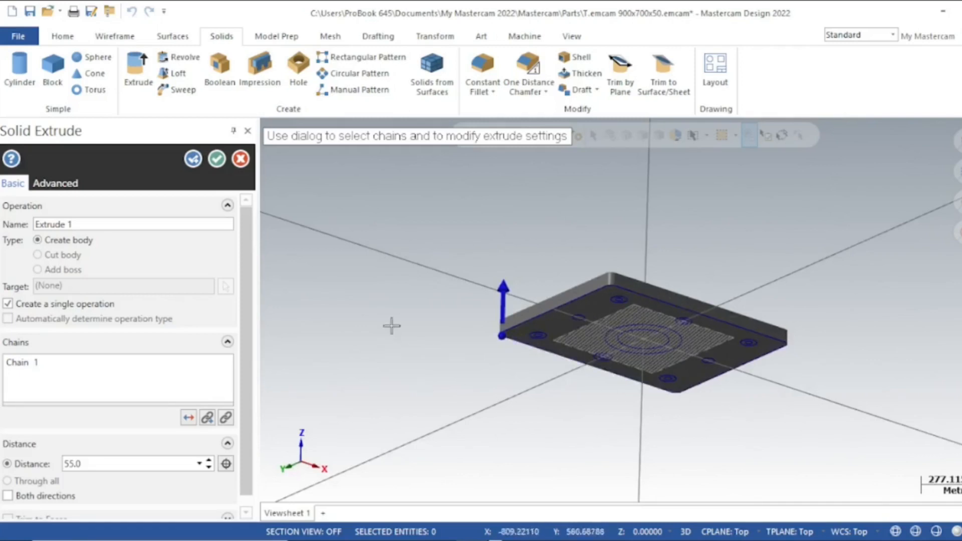
middle_click_drag(395, 318, 388, 337)
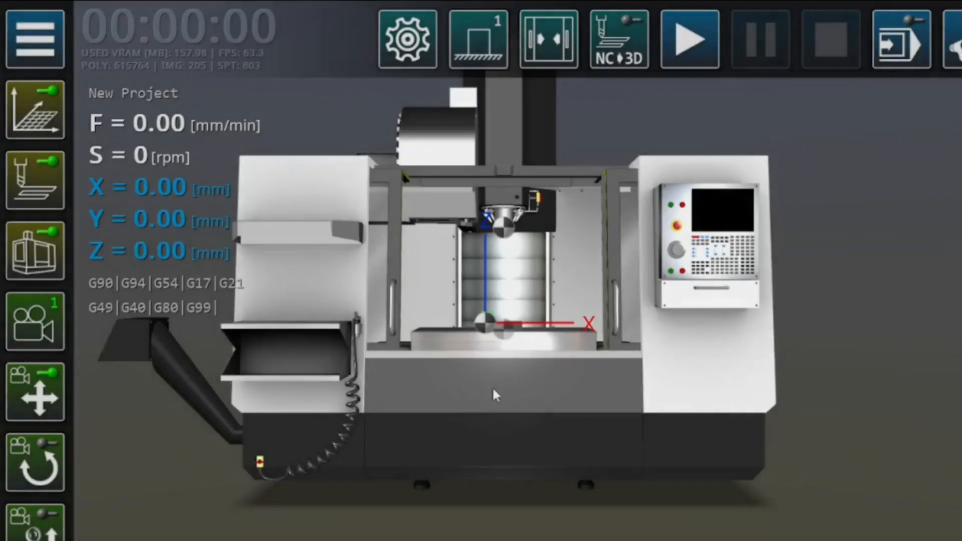
- Switch to the CNC milling simulator and examine the machine's table, workpiece, spindle and X, Y and Z axes
left_click_drag(476, 393, 386, 450)
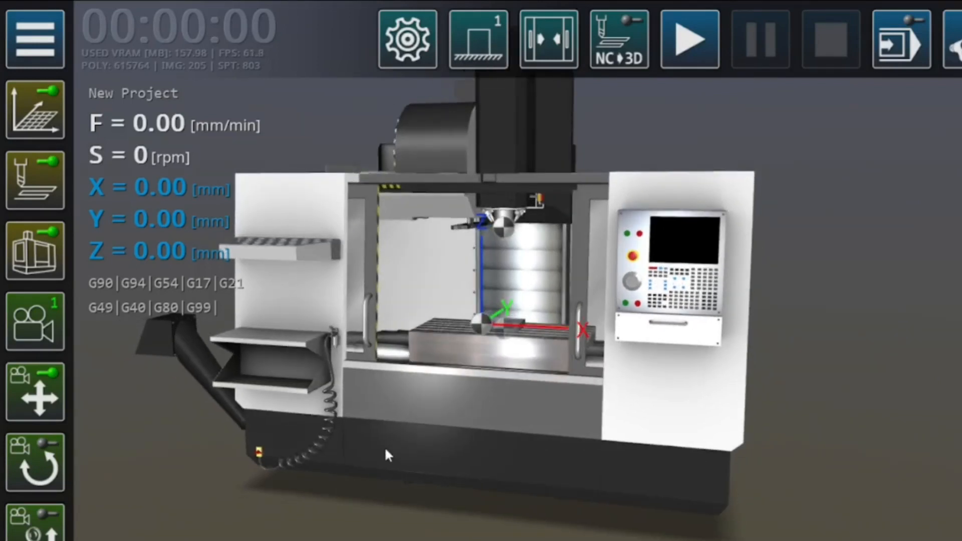
scroll(467, 350, "up", 3)
scroll(466, 355, "up", 2)
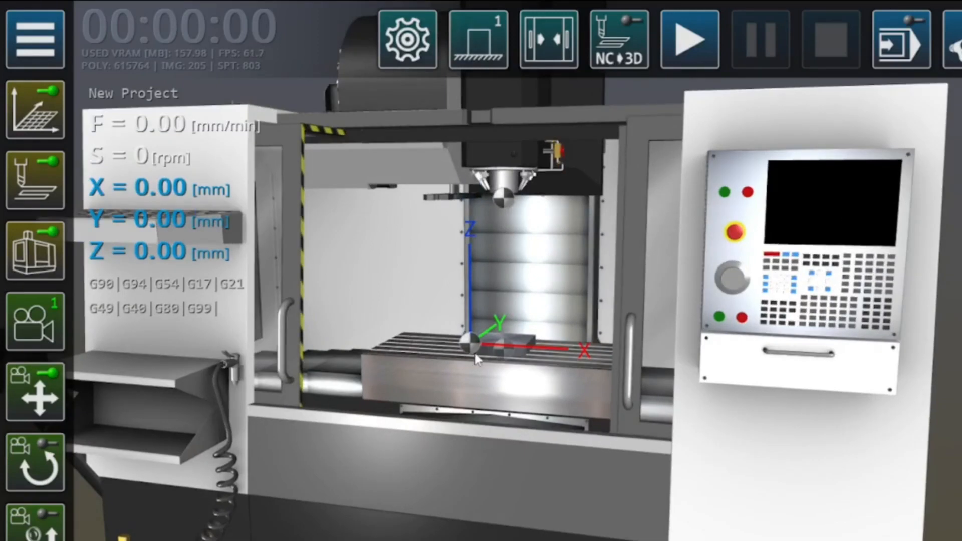
scroll(475, 354, "down", 3)
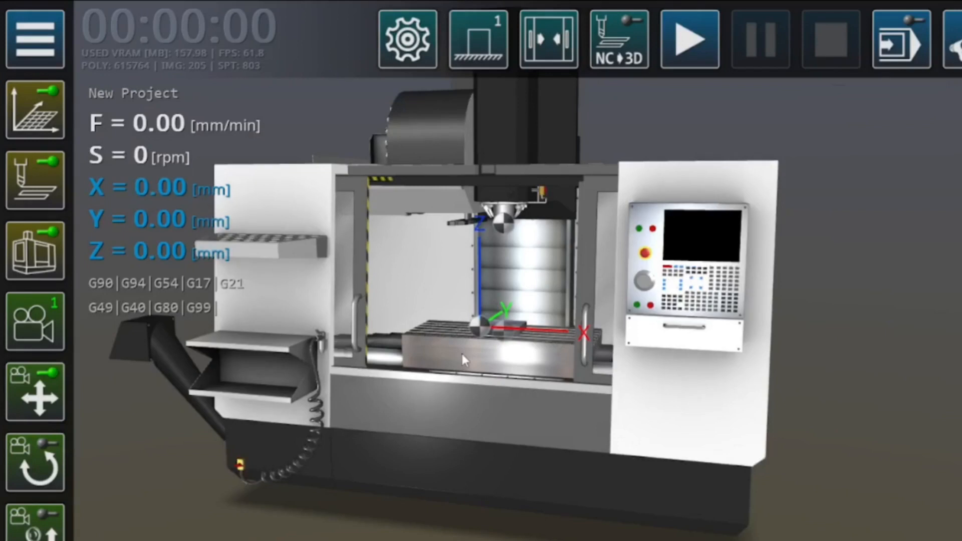
scroll(462, 354, "up", 3)
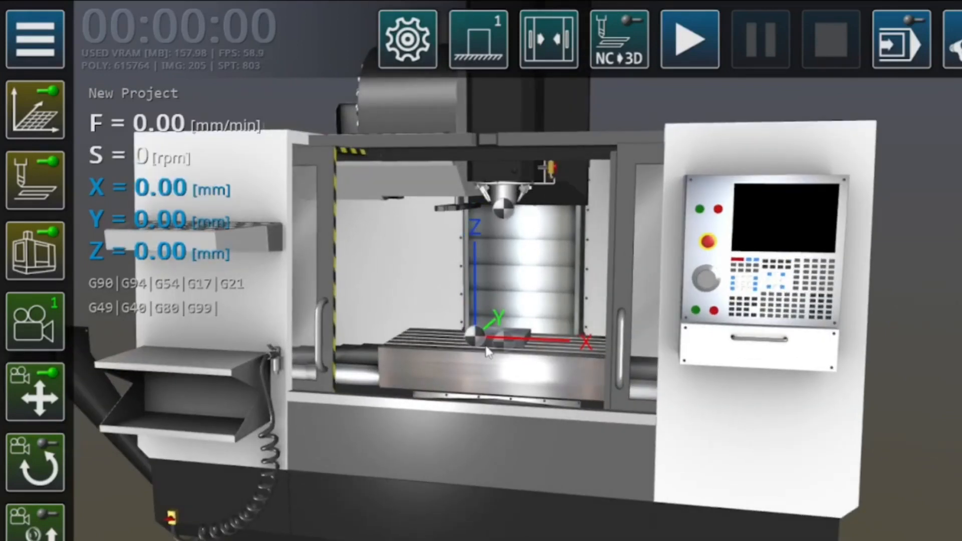
scroll(486, 351, "up", 3)
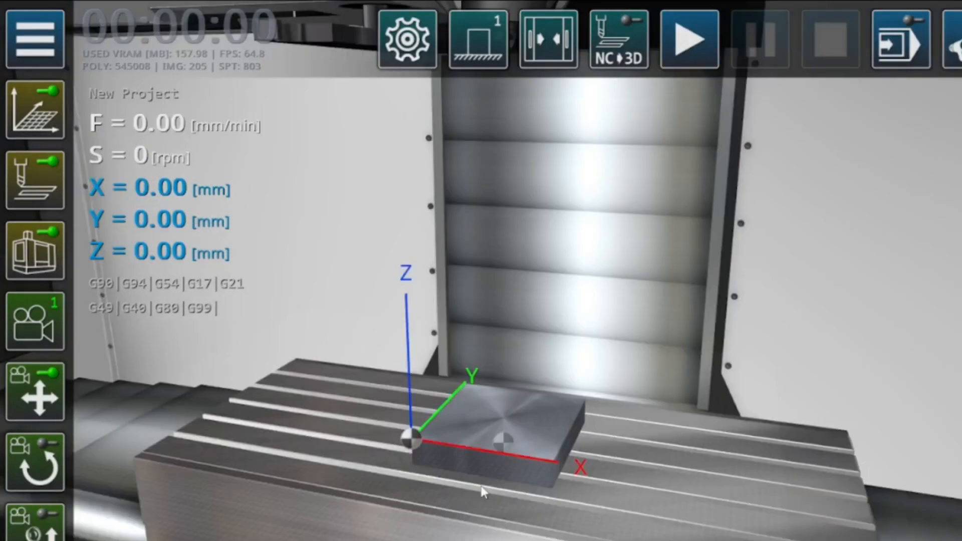
right_click_drag(482, 487, 503, 195)
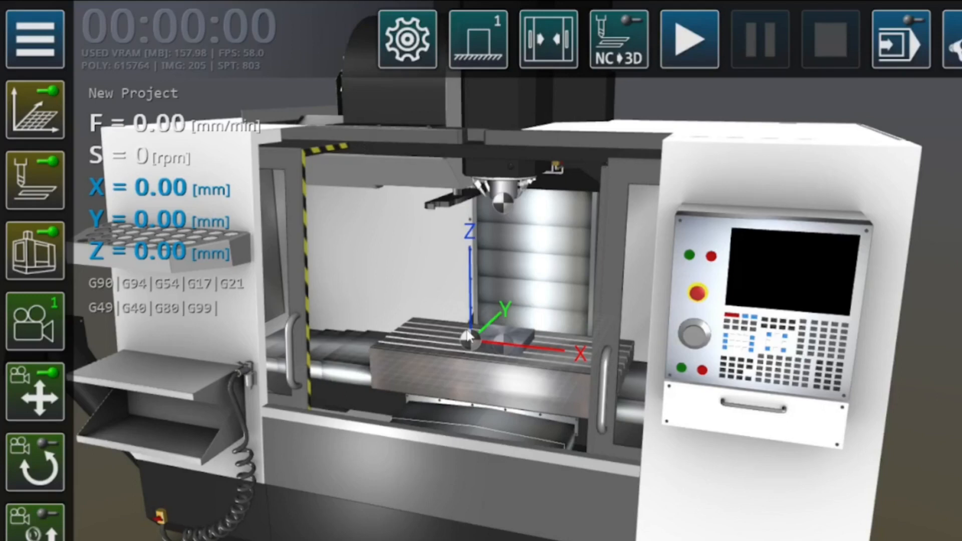
scroll(469, 337, "up", 3)
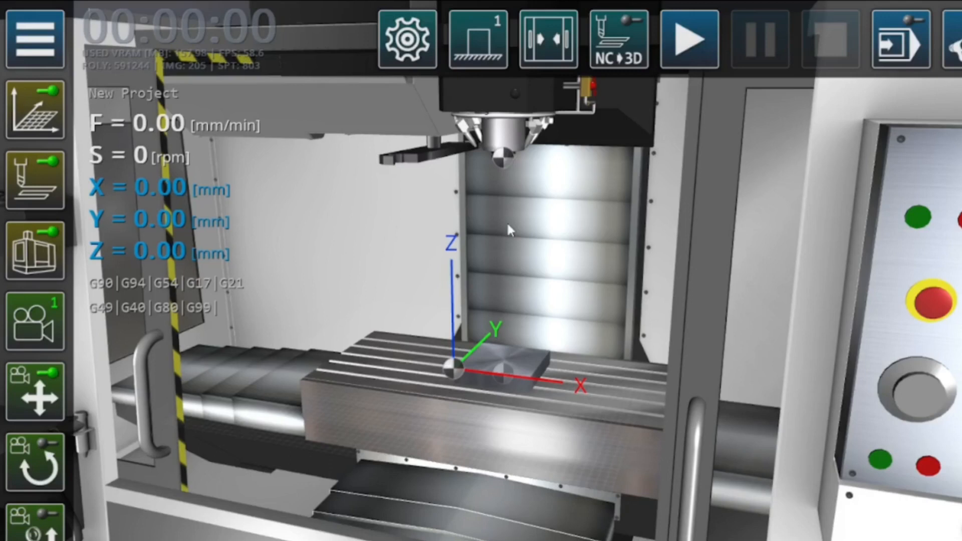
scroll(507, 223, "down", 2)
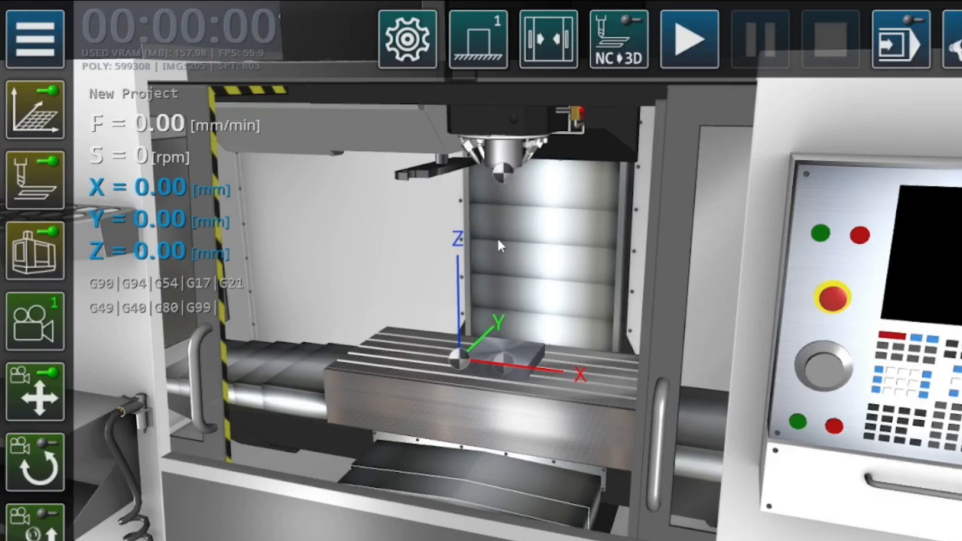
- Examine the workpiece on the mill's table, its X, Y and Z origin, and the spindle above from a closer view
right_click_drag(498, 241, 483, 386)
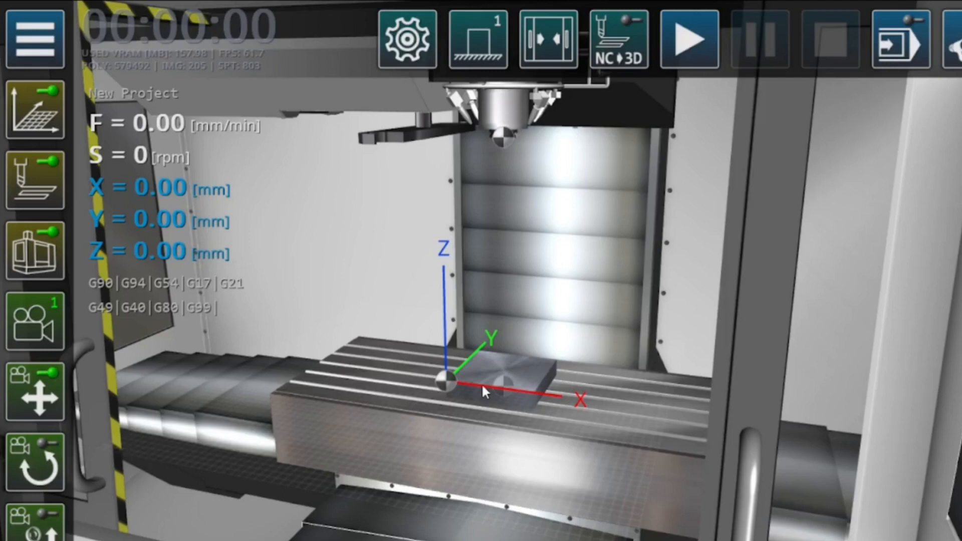
right_click_drag(483, 385, 486, 435)
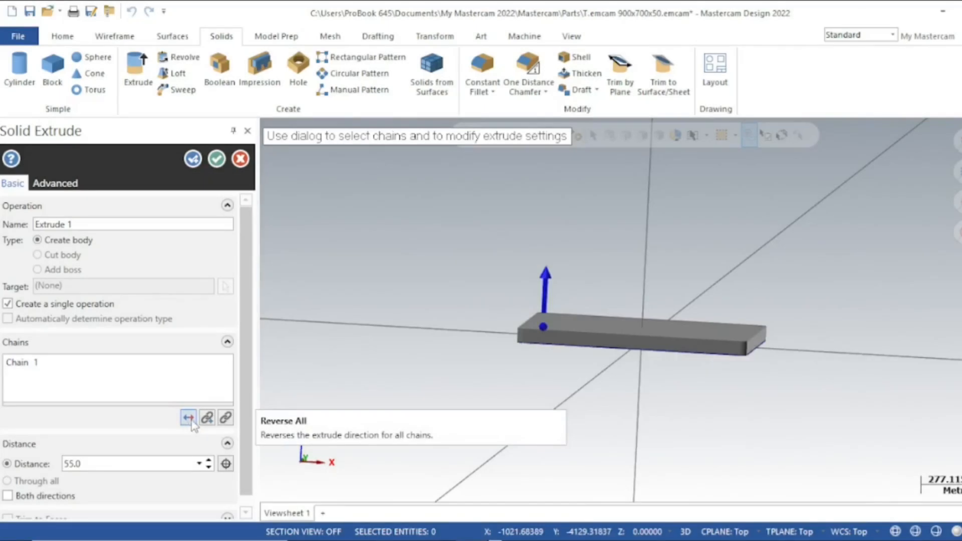
- Switch back to Mastercam, reverse the plate outline's extrusion to run downward along Z, and create the body, keeping Extrude active
left_click(189, 418)
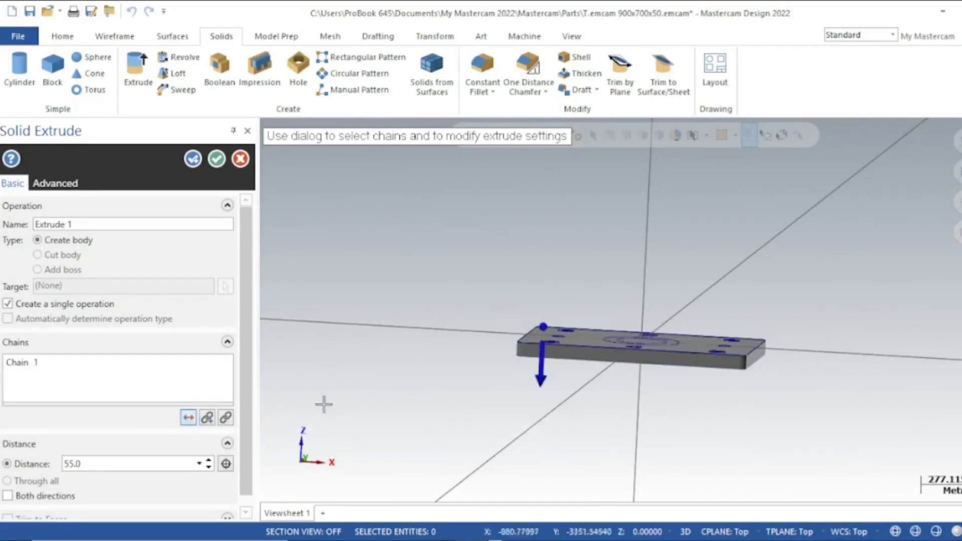
middle_click_drag(409, 393, 477, 411)
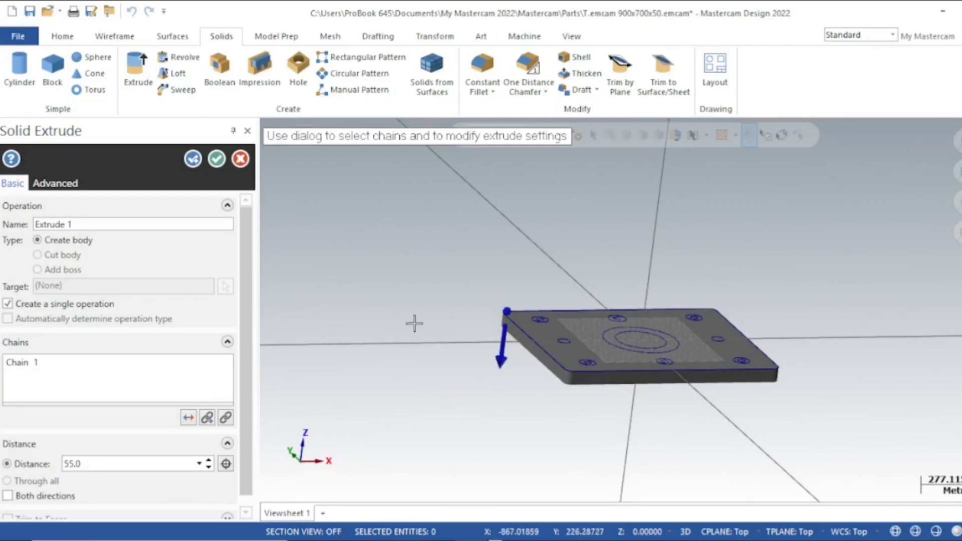
middle_click_drag(414, 323, 351, 262)
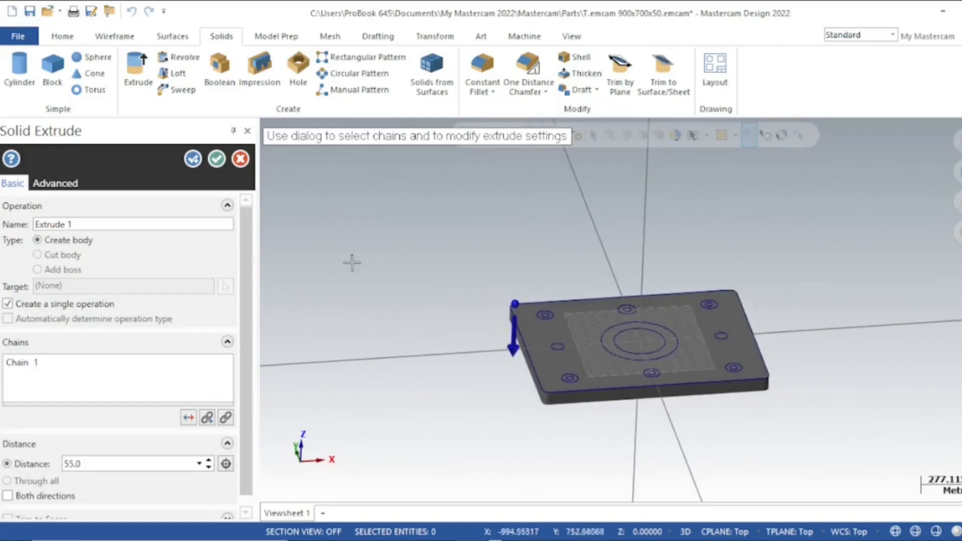
left_click(193, 160)
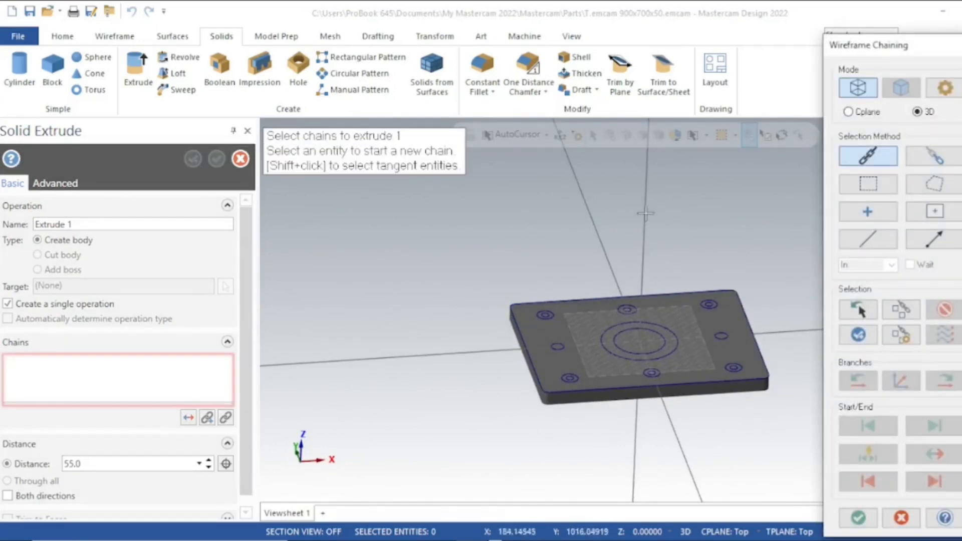
middle_click_drag(475, 249, 469, 299)
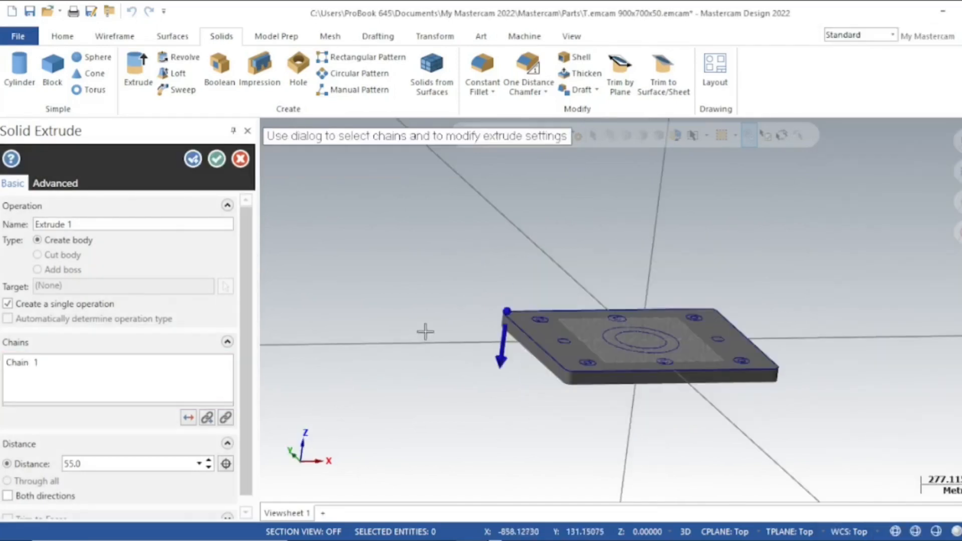